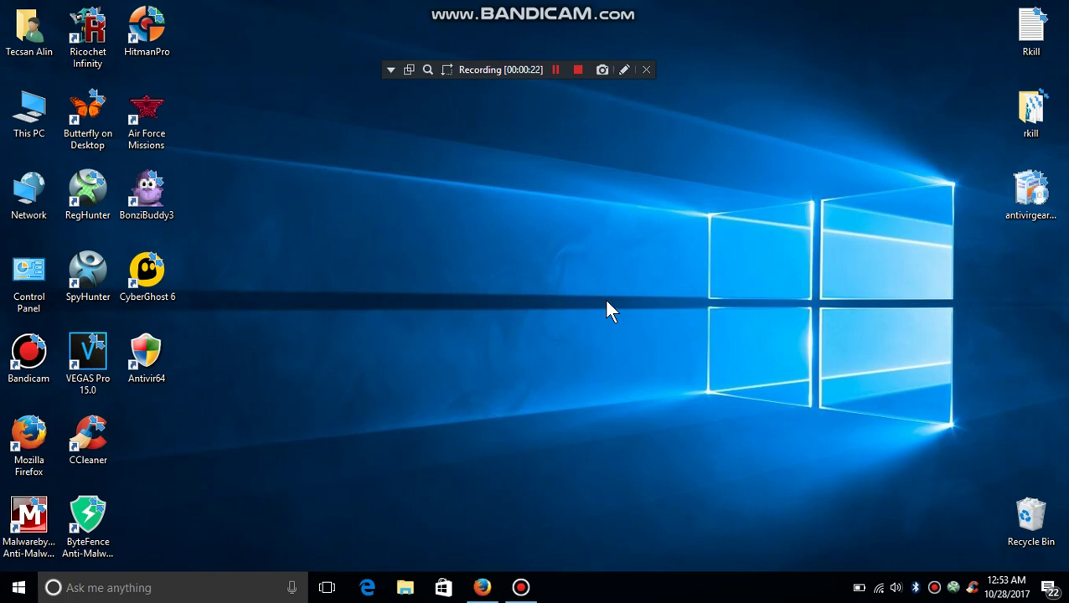
# - Install AntiVirGear 3.7 from the setup file on the desktop, accepting the license agreement, and decline the database update
pyautogui.doubleClick(1039, 211)
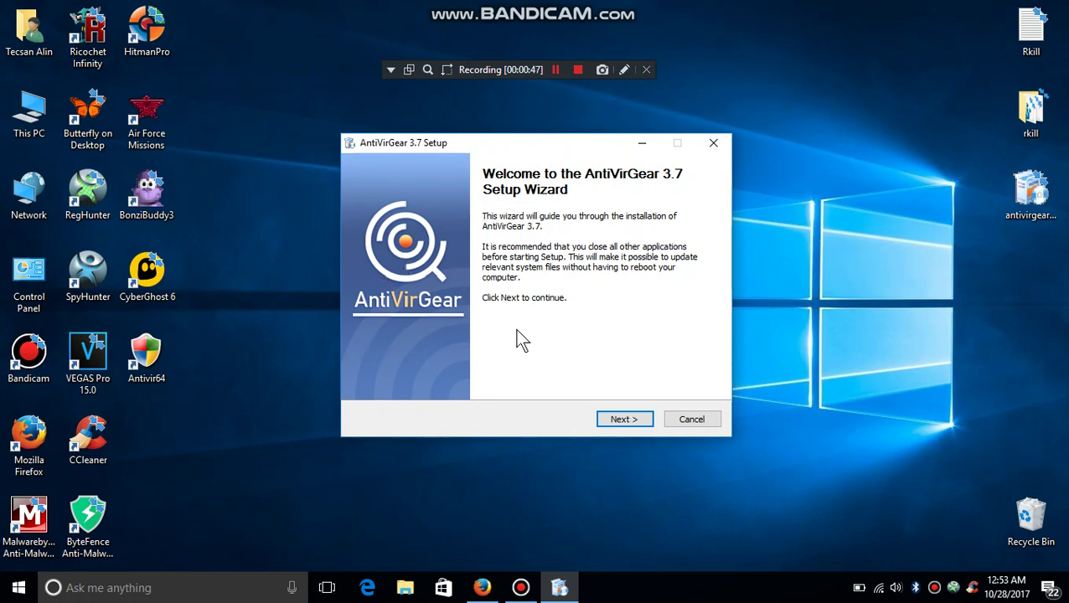
pyautogui.click(615, 420)
pyautogui.scroll(-6, 539, 305)
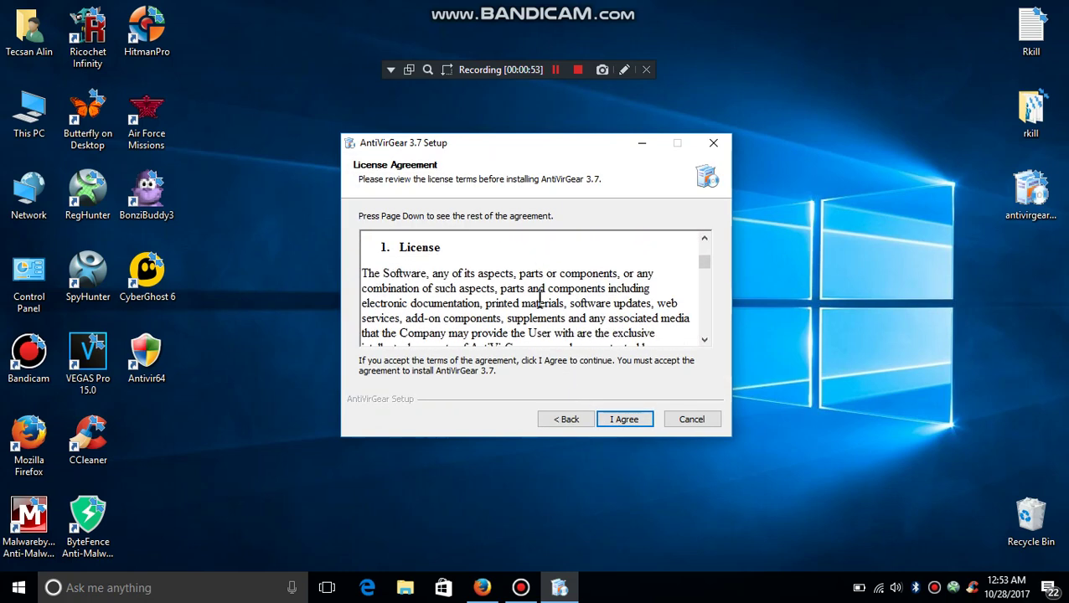
pyautogui.scroll(-6, 540, 303)
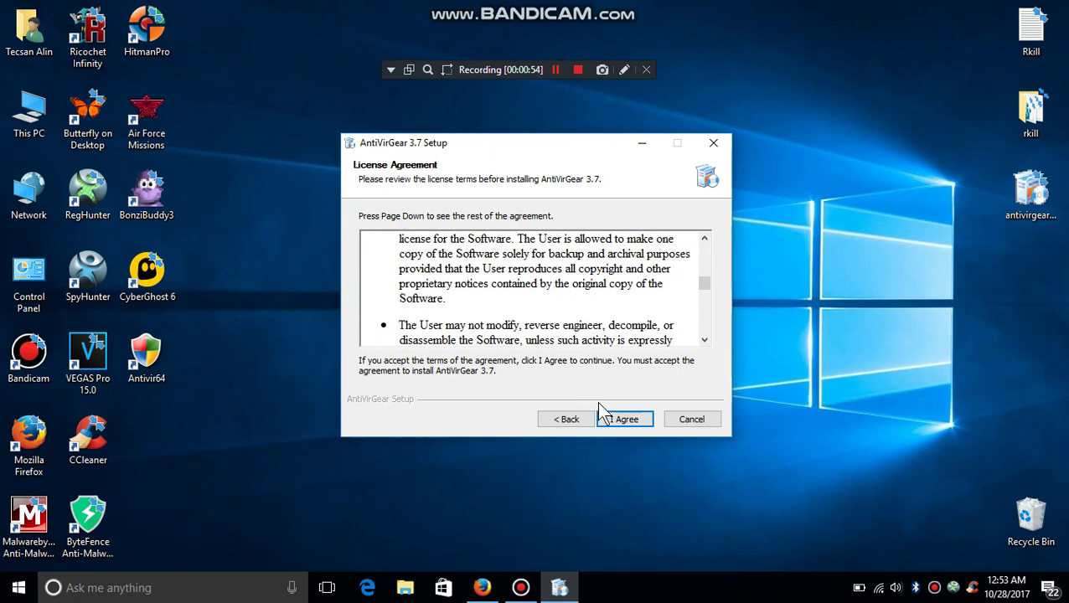
pyautogui.click(624, 421)
pyautogui.click(625, 422)
pyautogui.click(624, 422)
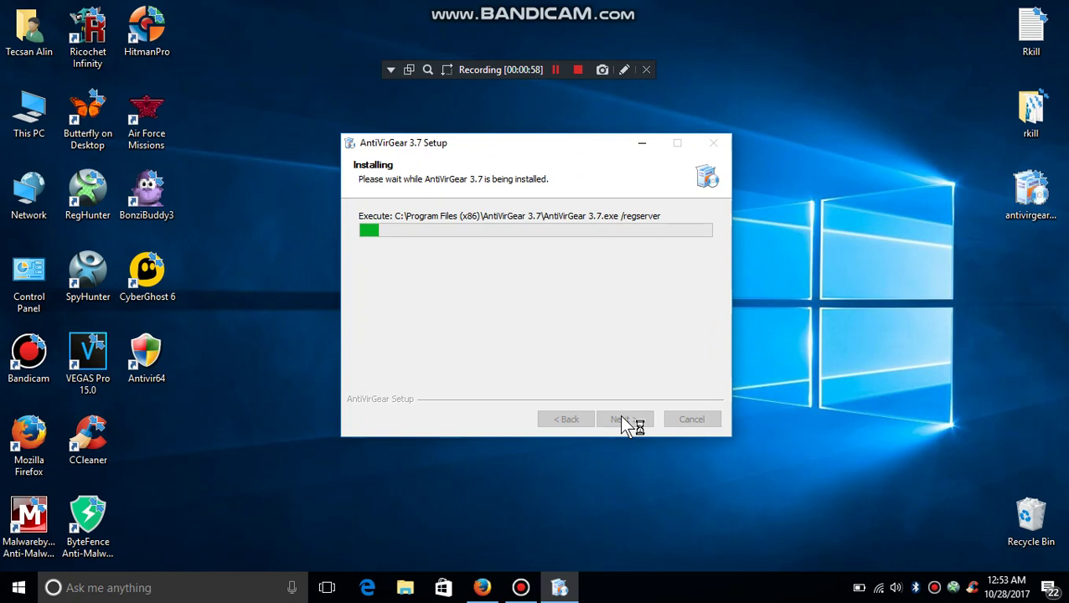
pyautogui.click(625, 422)
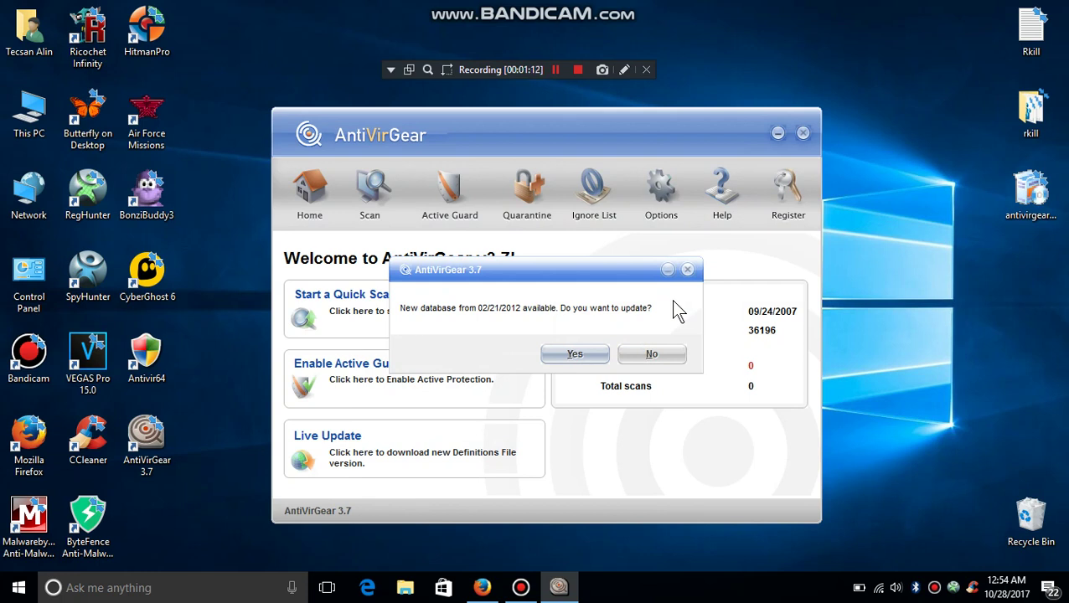
pyautogui.click(650, 354)
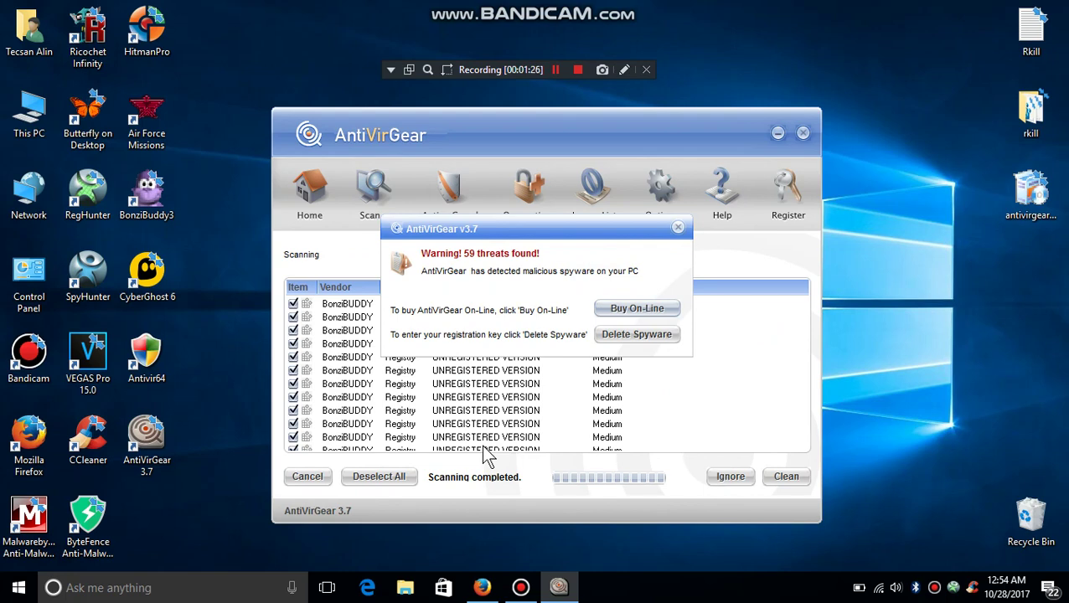
# - Dismiss the purchase warning and examine the scan results, including the threat details of Win32.TrojanClick.Spywad.b
pyautogui.click(678, 227)
pyautogui.scroll(-10, 549, 339)
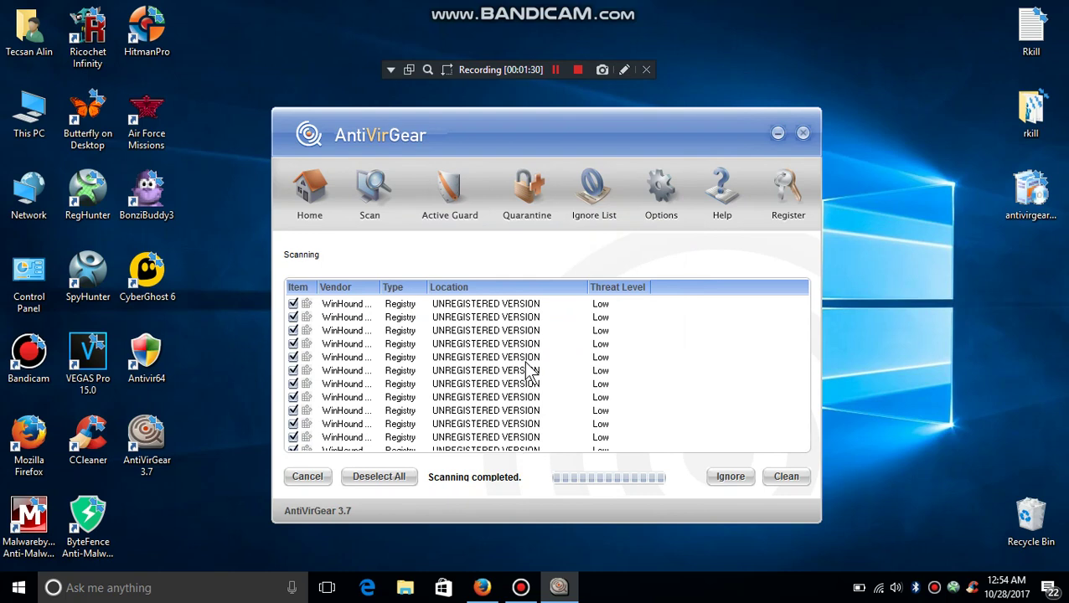
pyautogui.scroll(5, 528, 373)
pyautogui.doubleClick(350, 397)
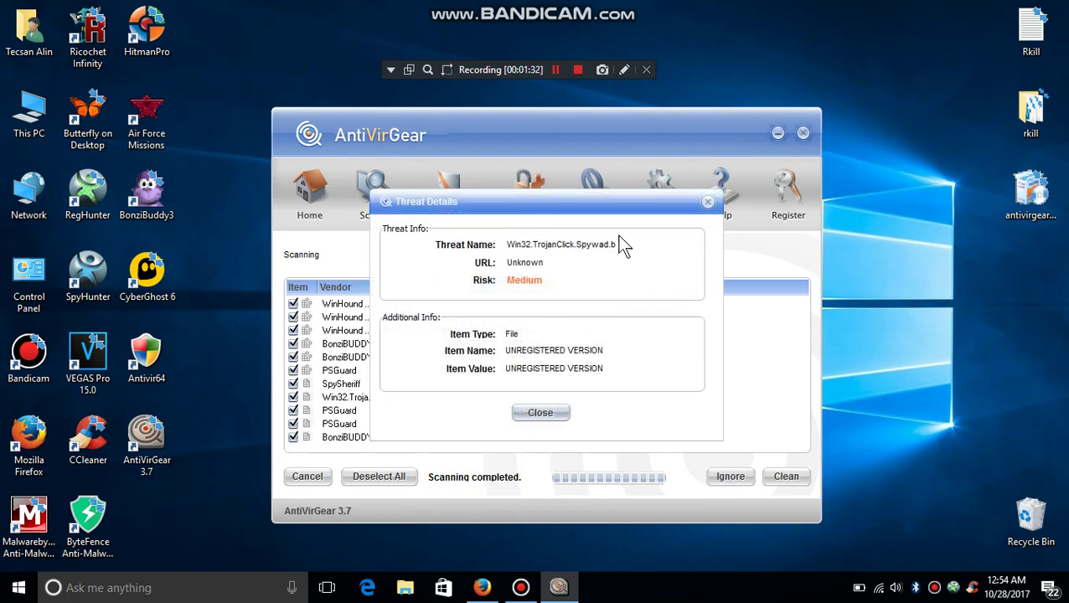
pyautogui.click(708, 202)
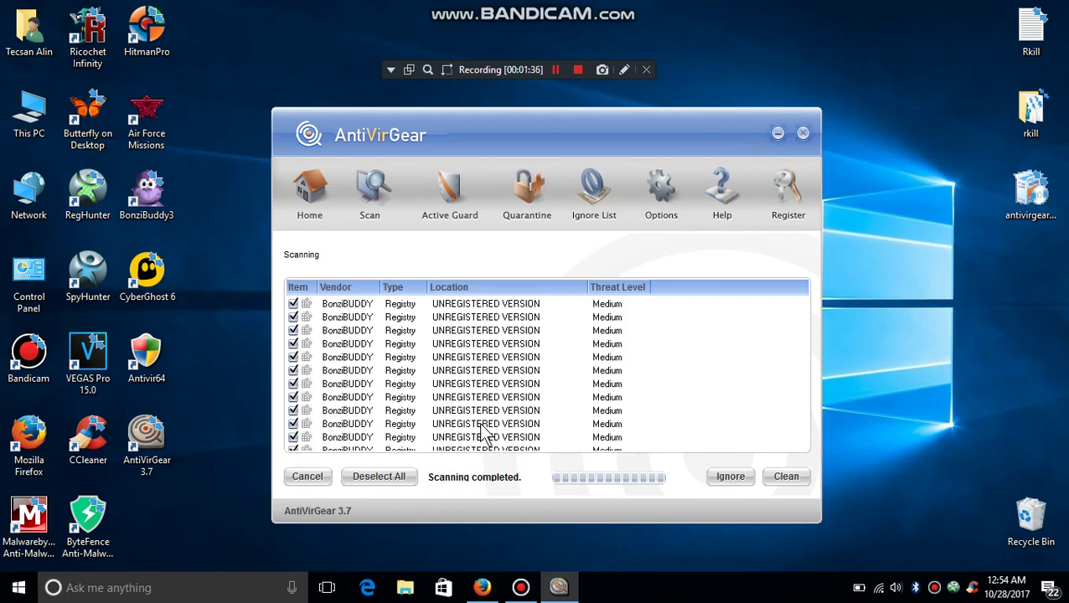
# - Try to clean the detected threats and register with the registration fields left empty, and leave the scan results
pyautogui.click(787, 477)
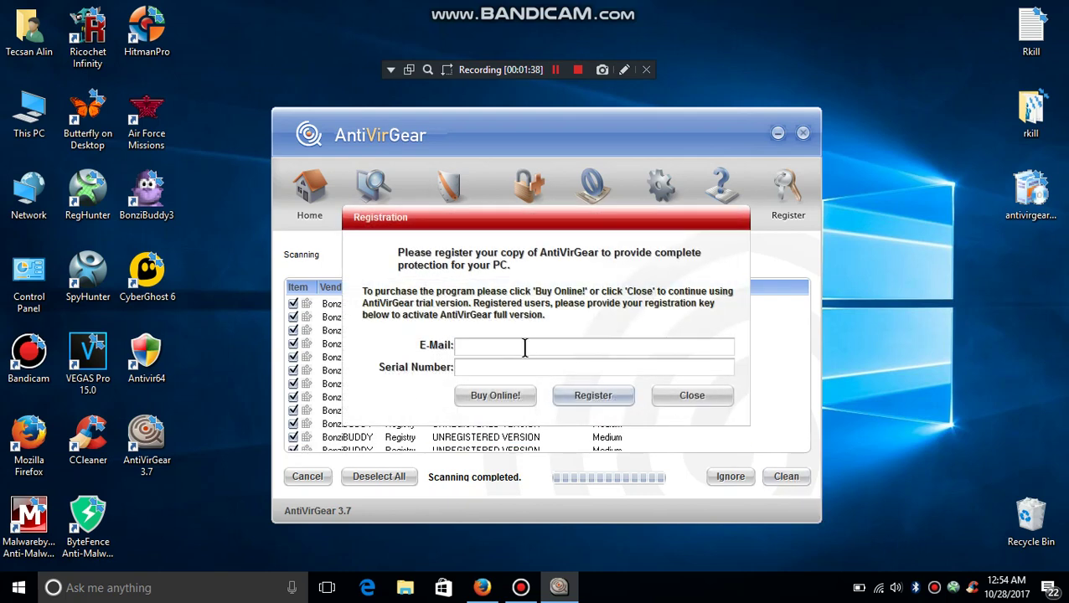
pyautogui.click(578, 397)
pyautogui.click(634, 361)
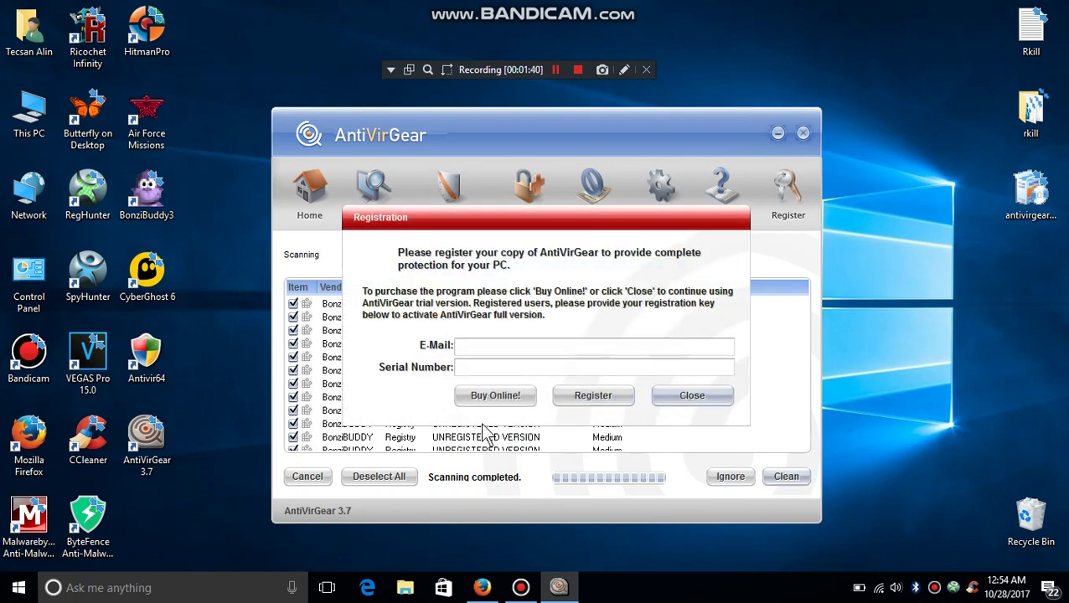
pyautogui.click(310, 476)
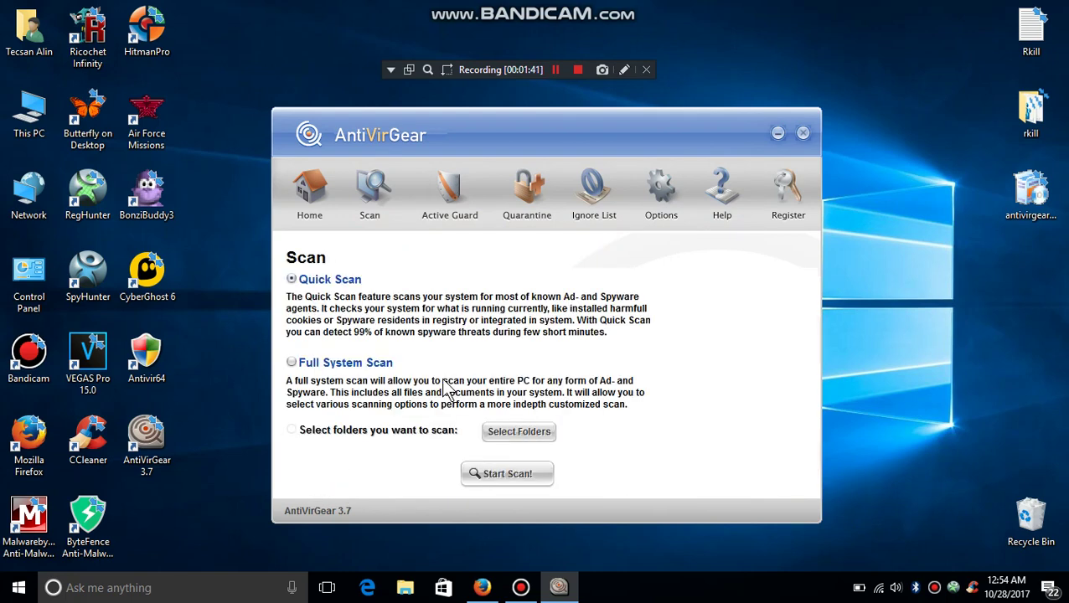
# - Choose Full System Scan as the scan type and view the Quarantine page
pyautogui.click(334, 364)
pyautogui.click(530, 212)
# - Enable Active Guard, including guarding of browser hijacks, browser extensions and startup sections, and apply the settings
pyautogui.click(479, 200)
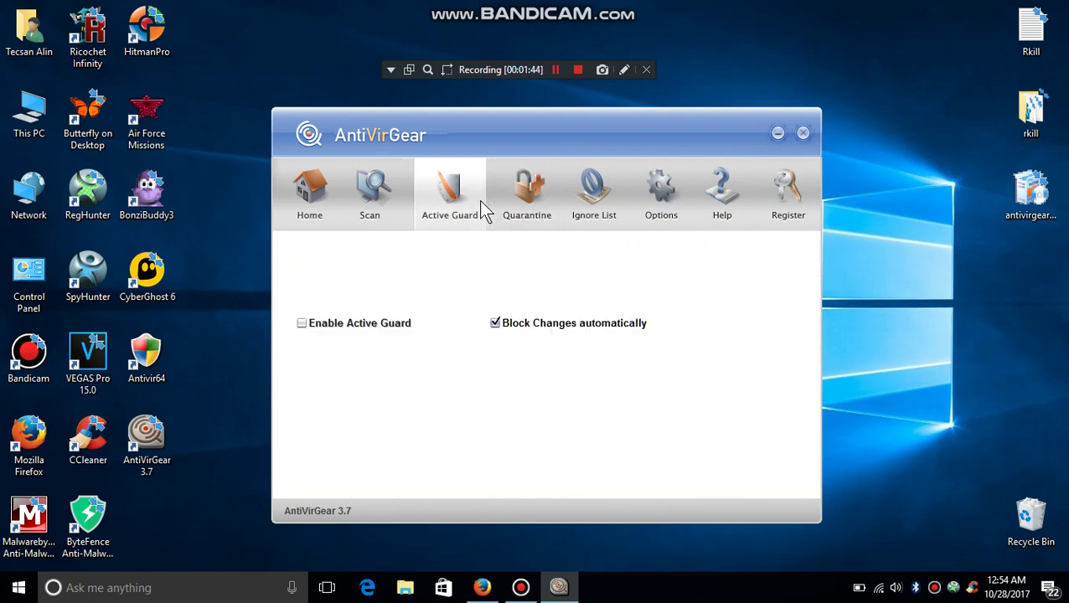
pyautogui.click(316, 326)
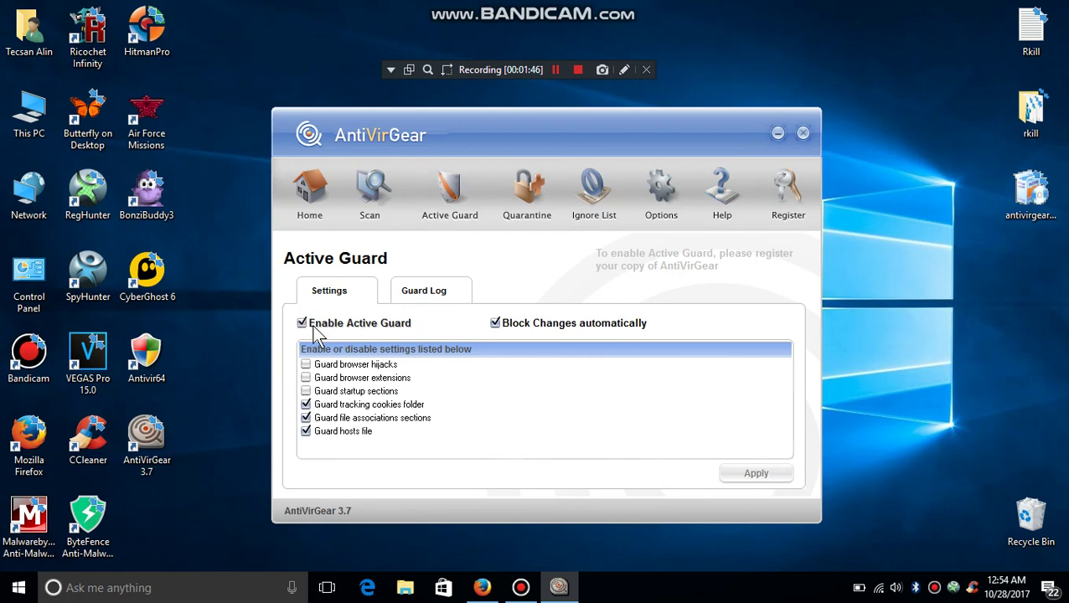
pyautogui.click(307, 366)
pyautogui.click(306, 378)
pyautogui.click(306, 391)
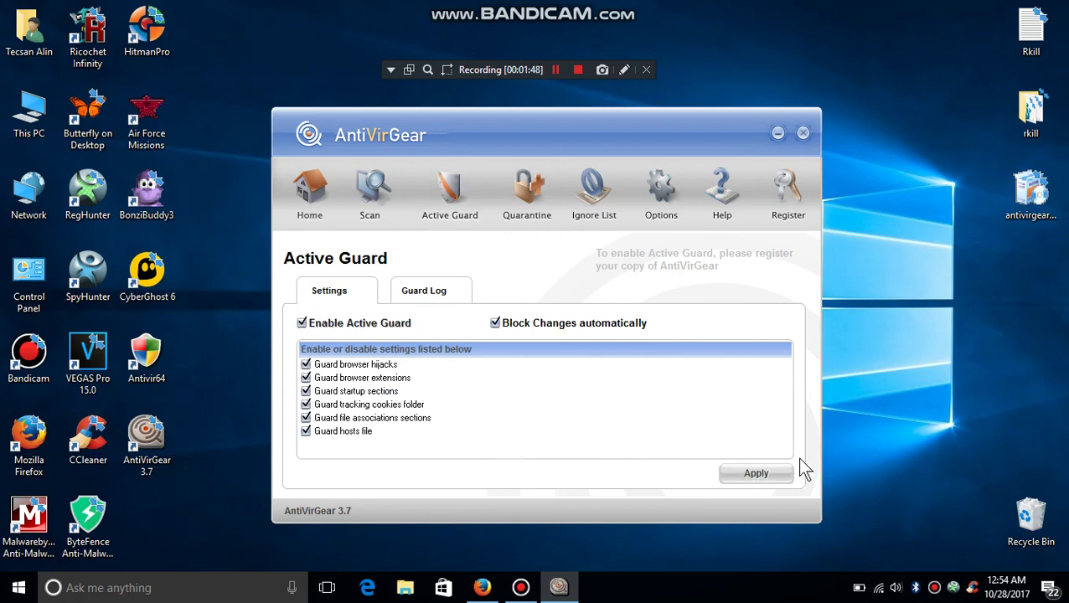
pyautogui.click(753, 477)
# - Look through the Active Guard log, the Ignore List, the Options and the Help page with its version information
pyautogui.click(424, 292)
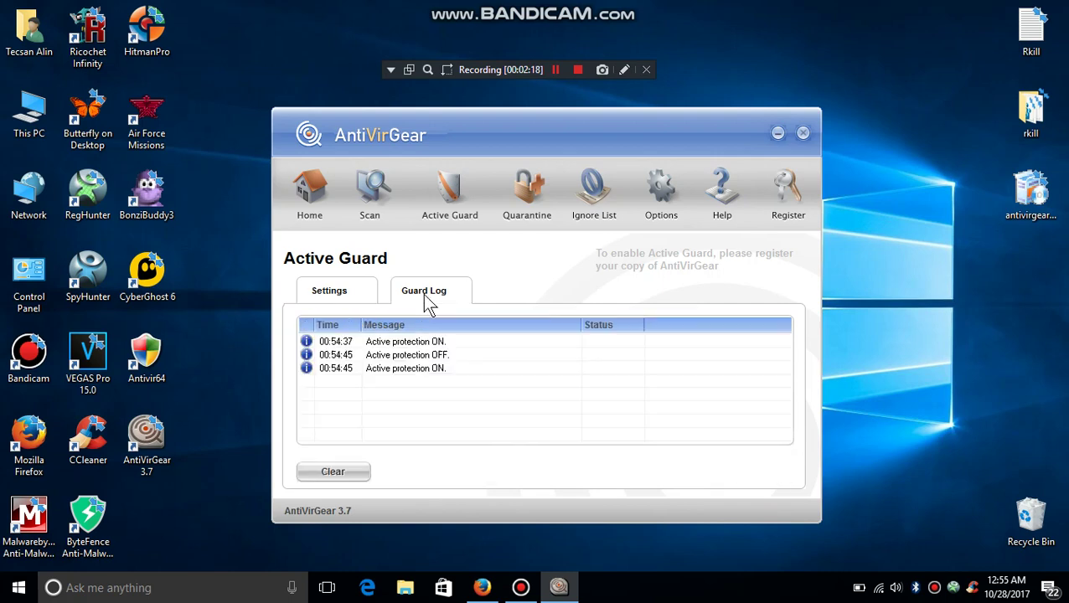
pyautogui.click(625, 202)
pyautogui.click(648, 201)
pyautogui.click(722, 201)
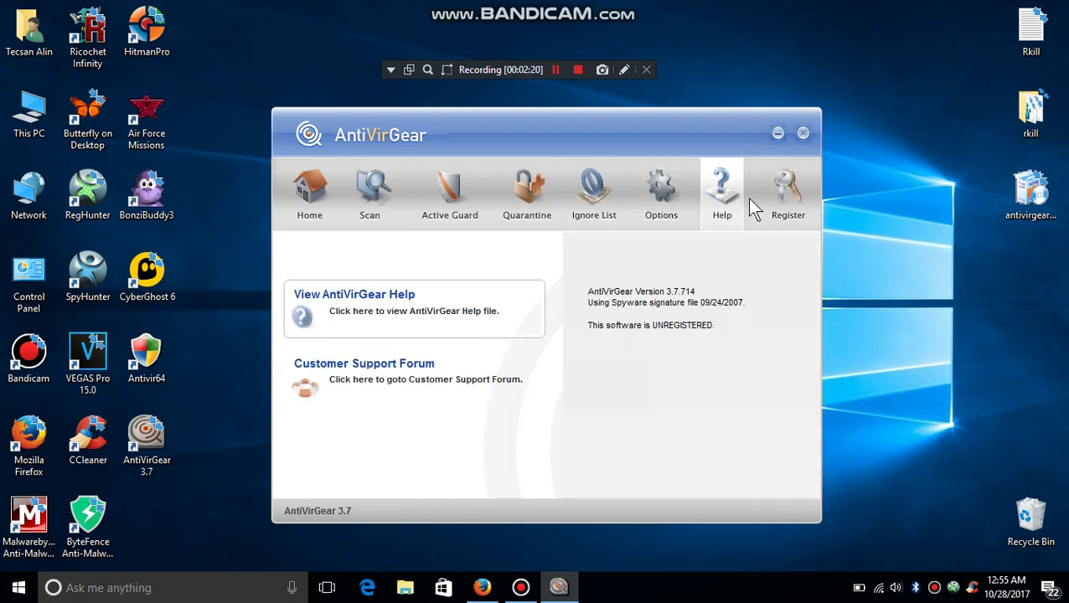
pyautogui.click(710, 394)
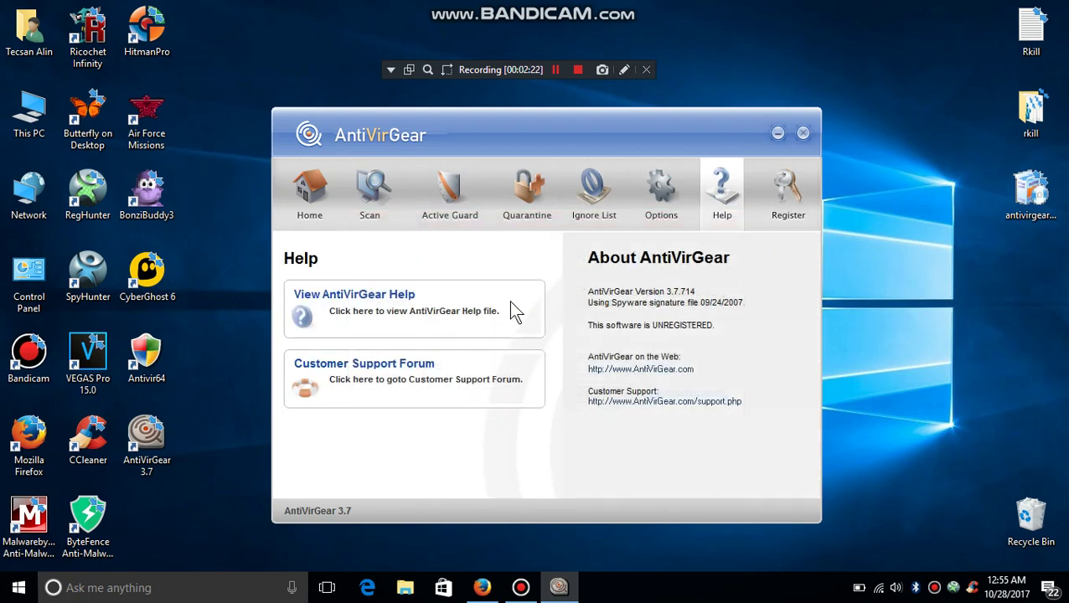
# - Enable automatic start with Windows and saving a log file of the scan process, apply the changes and view the scanner options
pyautogui.click(680, 186)
pyautogui.click(334, 371)
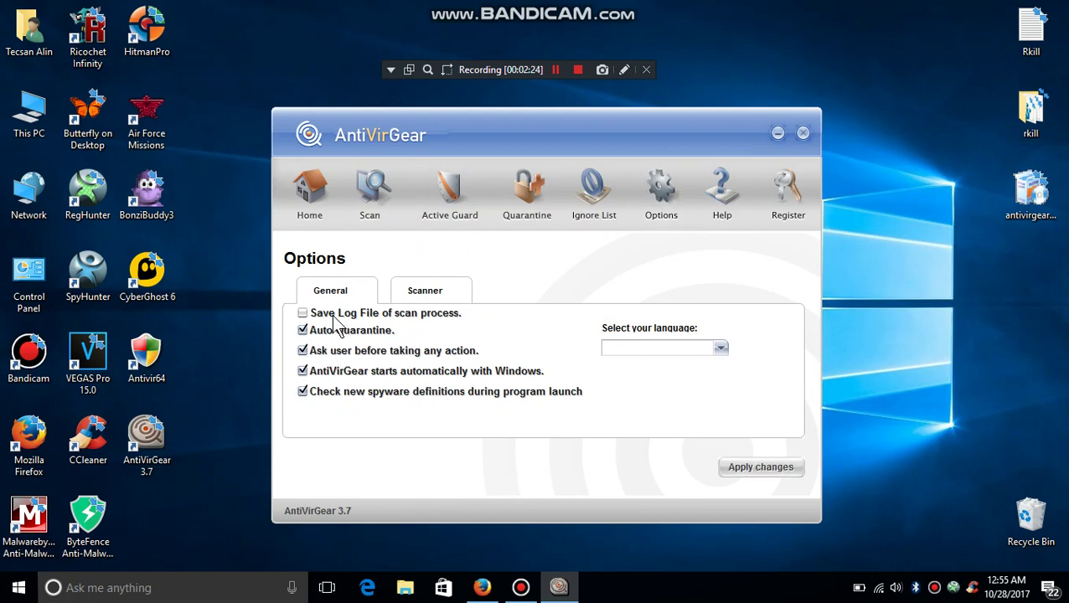
pyautogui.click(337, 314)
pyautogui.click(750, 467)
pyautogui.click(427, 290)
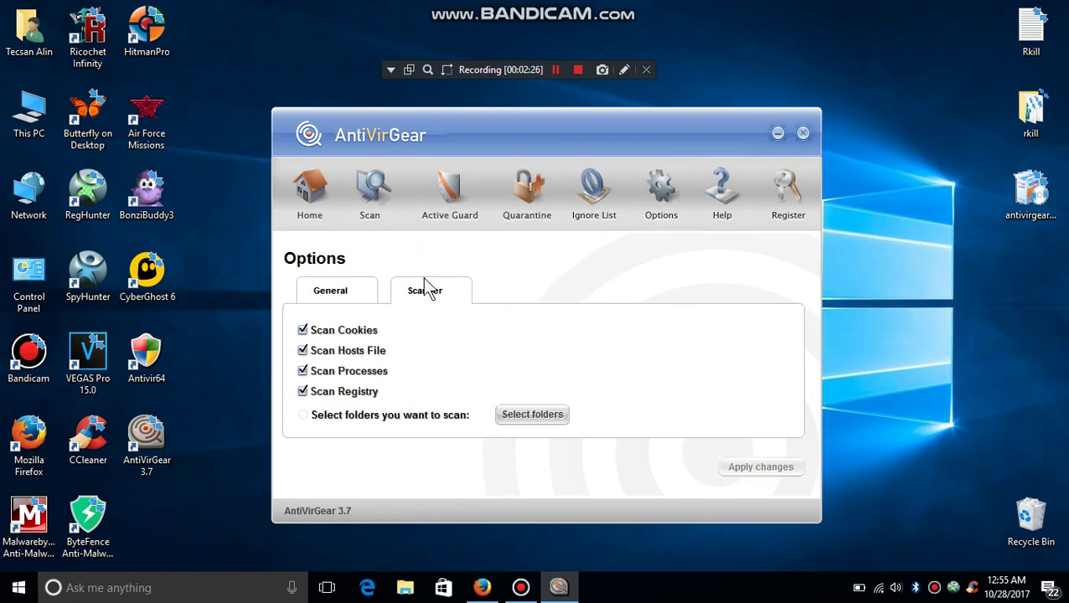
# - Try to disable Active Guard from the home page
pyautogui.click(356, 209)
pyautogui.click(307, 210)
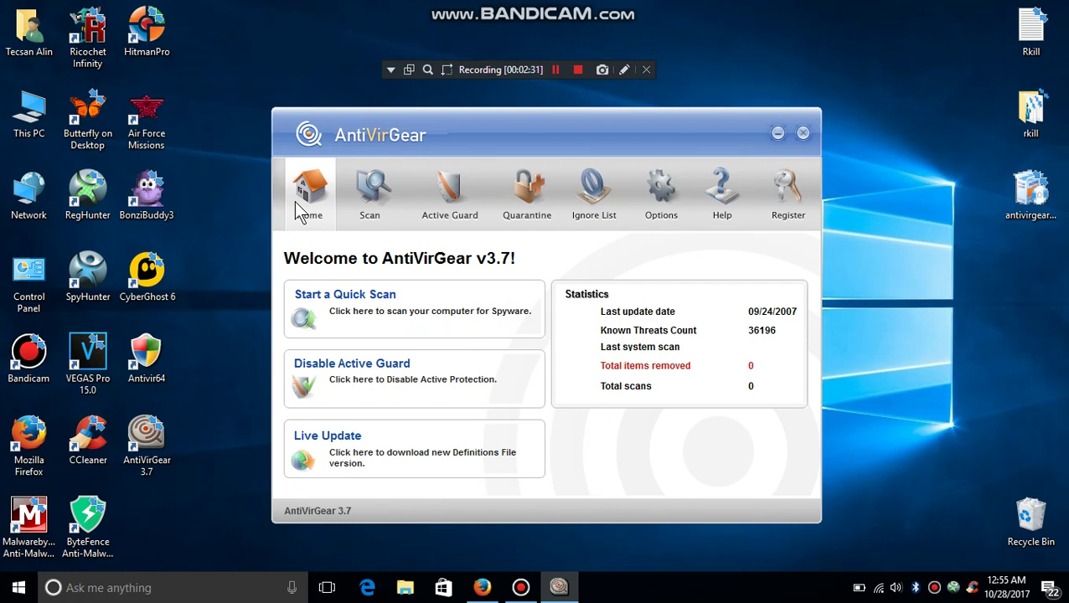
pyautogui.click(377, 378)
pyautogui.click(685, 394)
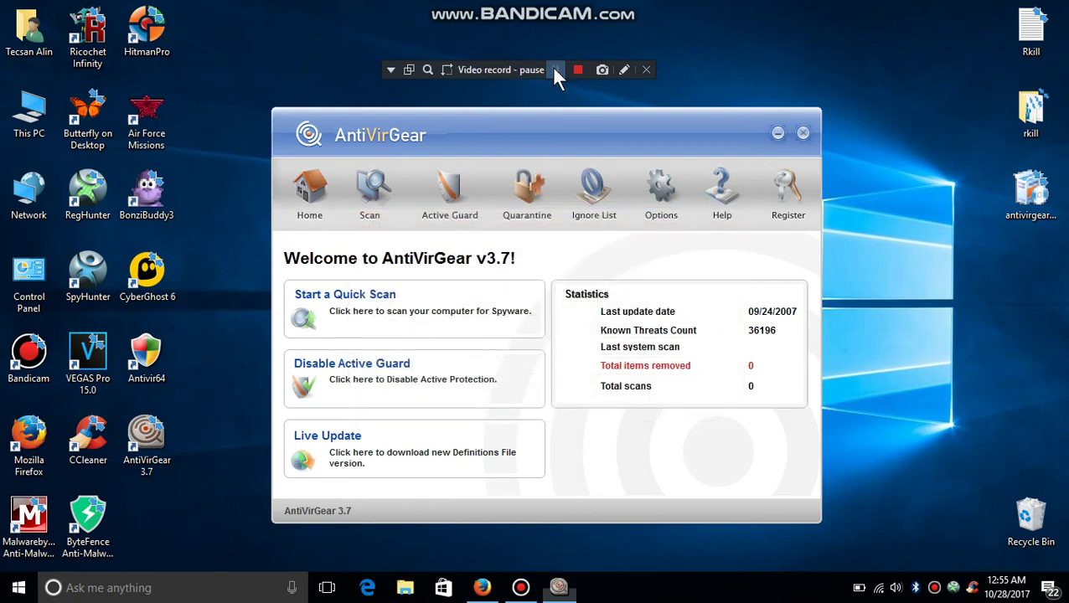
# - Start a Full System Scan and close the AntiVirGear window
pyautogui.click(364, 203)
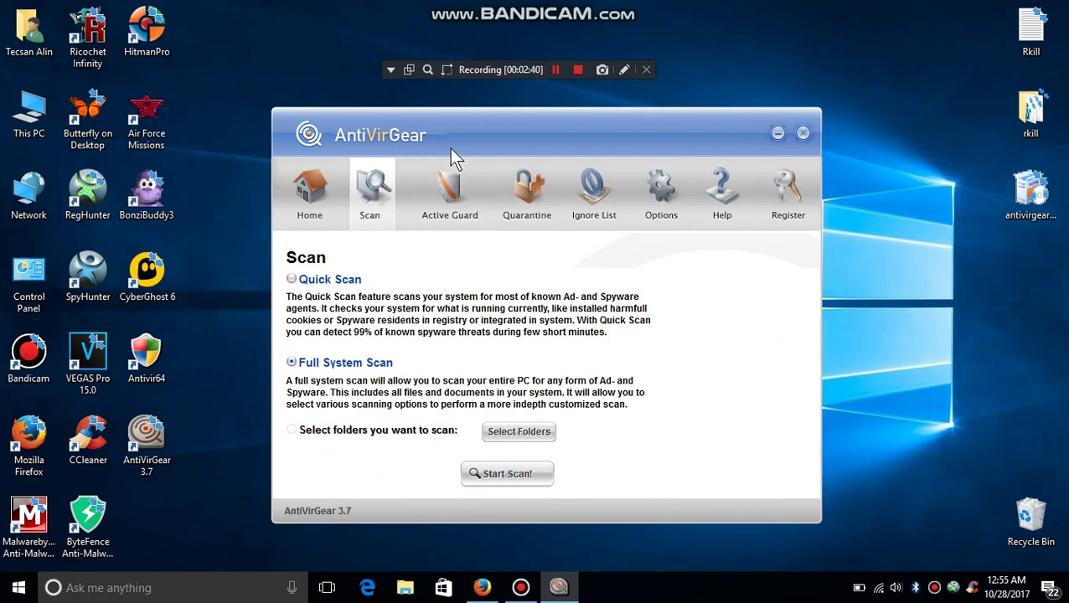
pyautogui.click(450, 191)
pyautogui.click(369, 191)
pyautogui.click(482, 471)
pyautogui.click(803, 133)
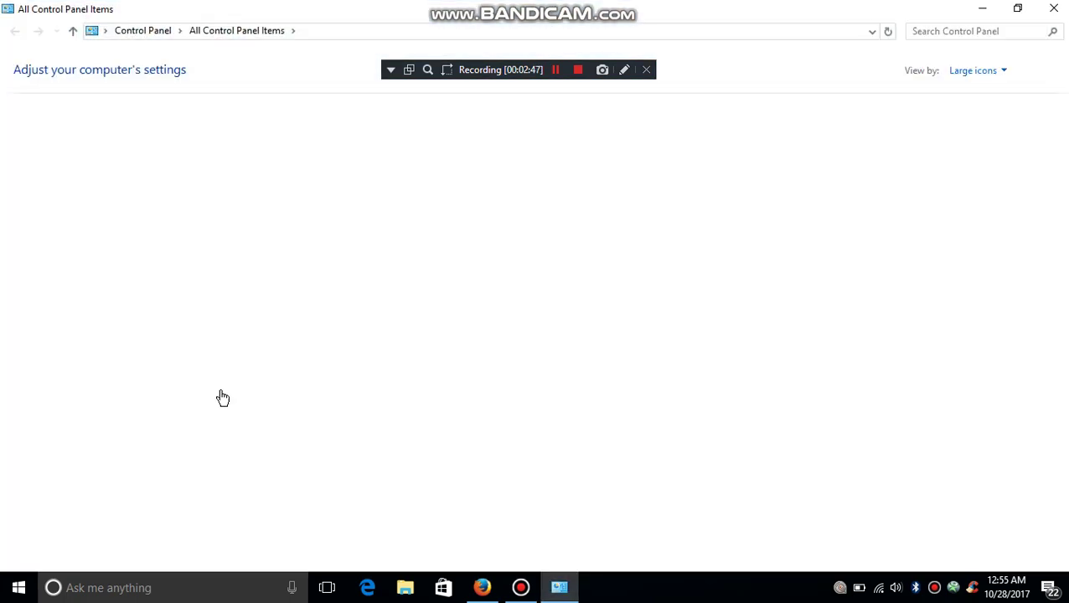
# - Uninstall AntiVirGear 3.7 through Programs and Features in the Control Panel
pyautogui.click(679, 229)
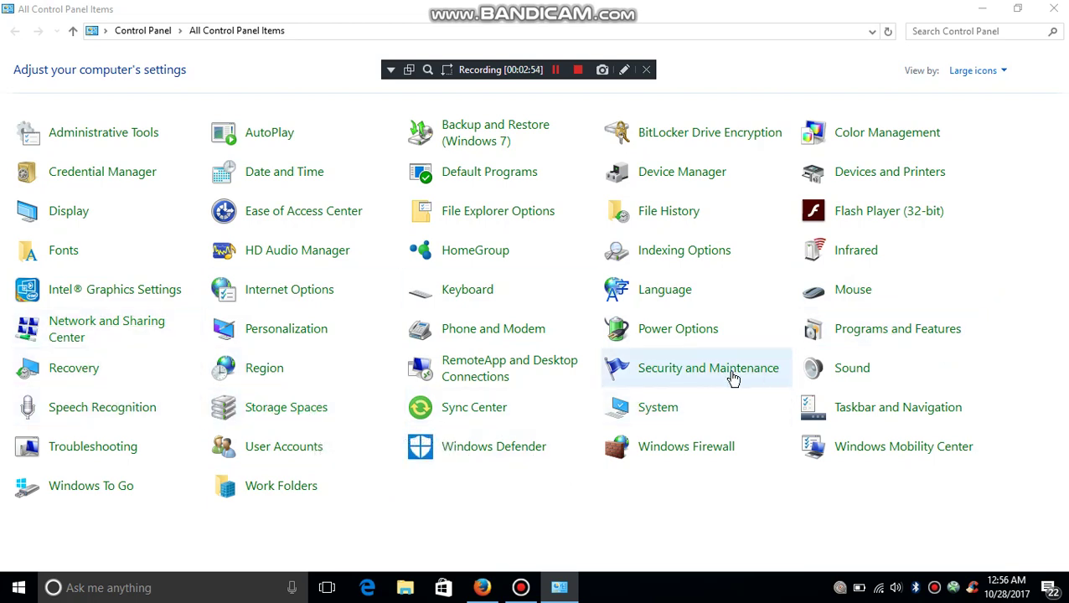
pyautogui.click(864, 325)
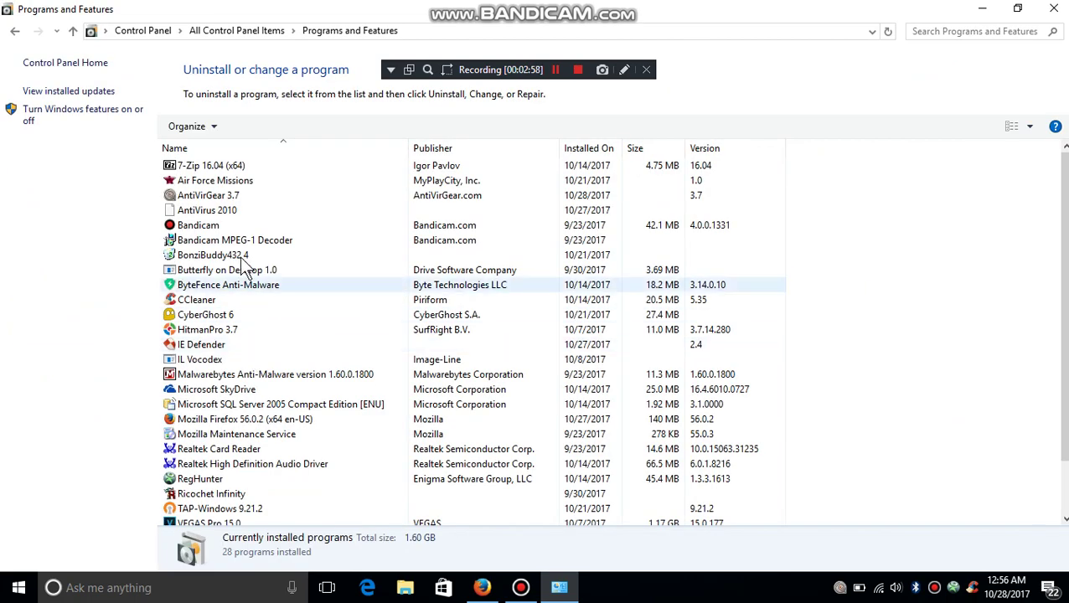
pyautogui.click(248, 196)
pyautogui.click(270, 126)
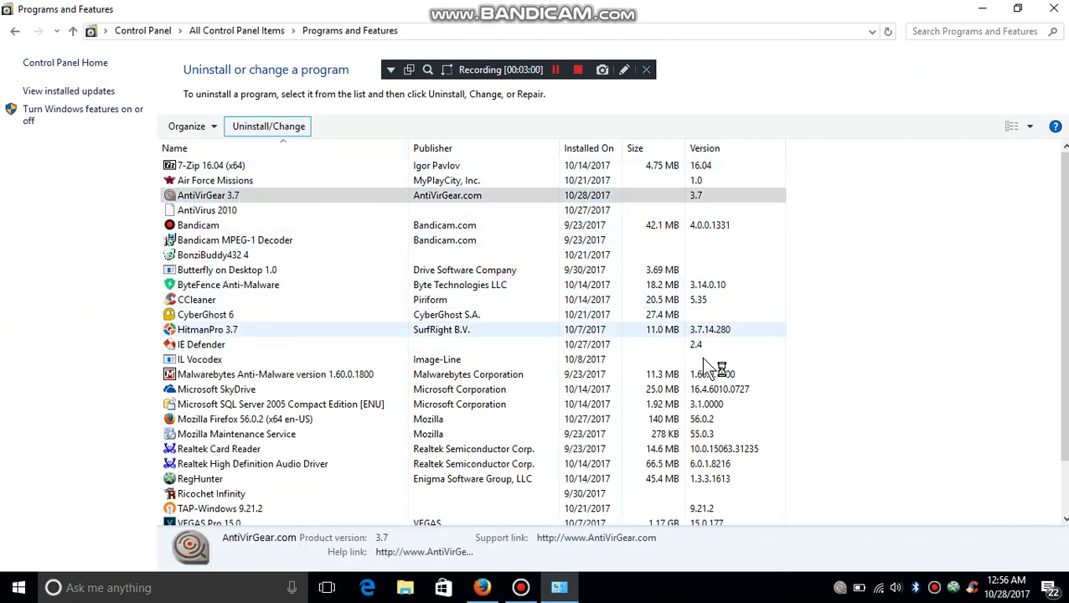
pyautogui.click(623, 420)
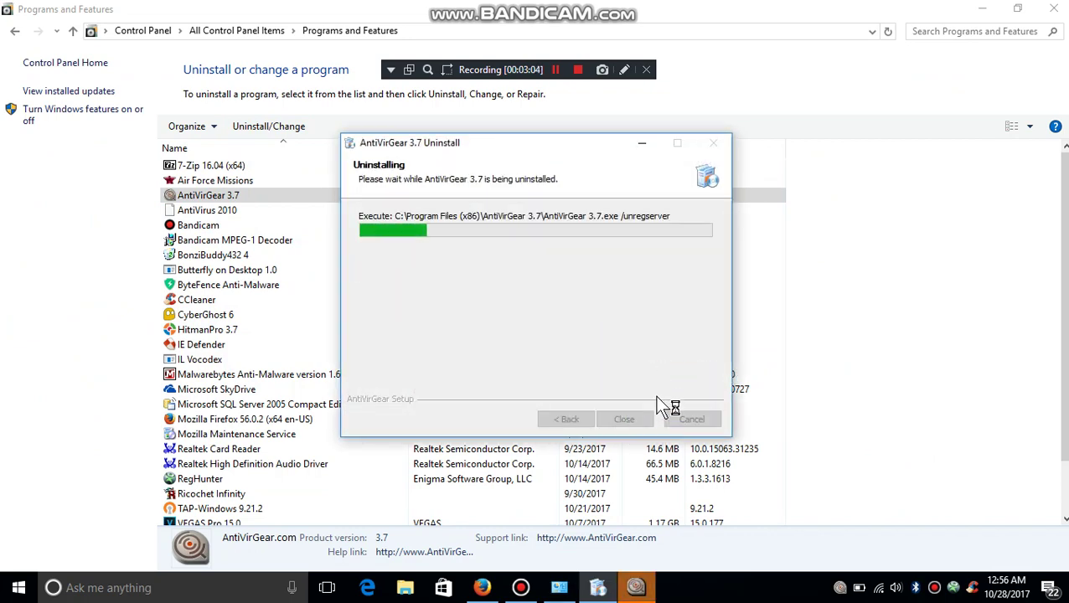
pyautogui.click(632, 349)
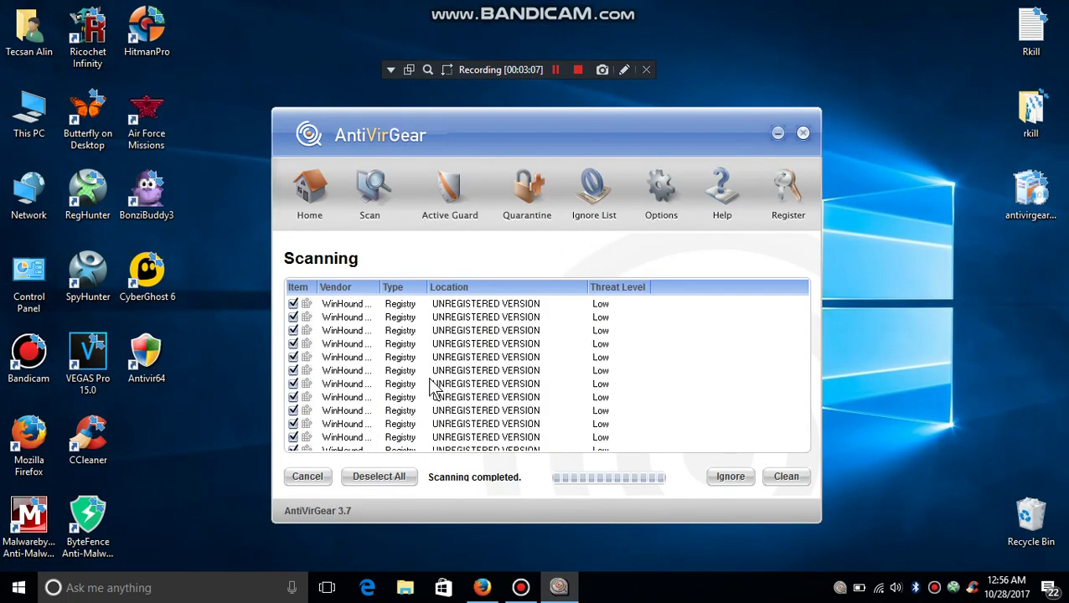
# - Leave the completed scan results, try to run another Full System Scan and dismiss the scanner message
pyautogui.click(314, 476)
pyautogui.click(503, 478)
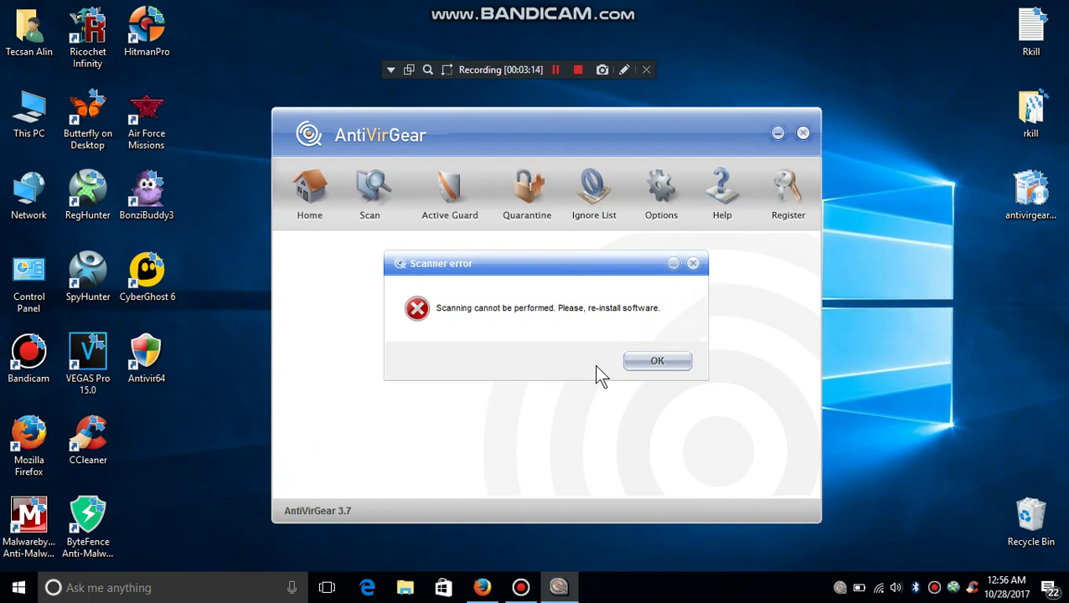
pyautogui.click(650, 369)
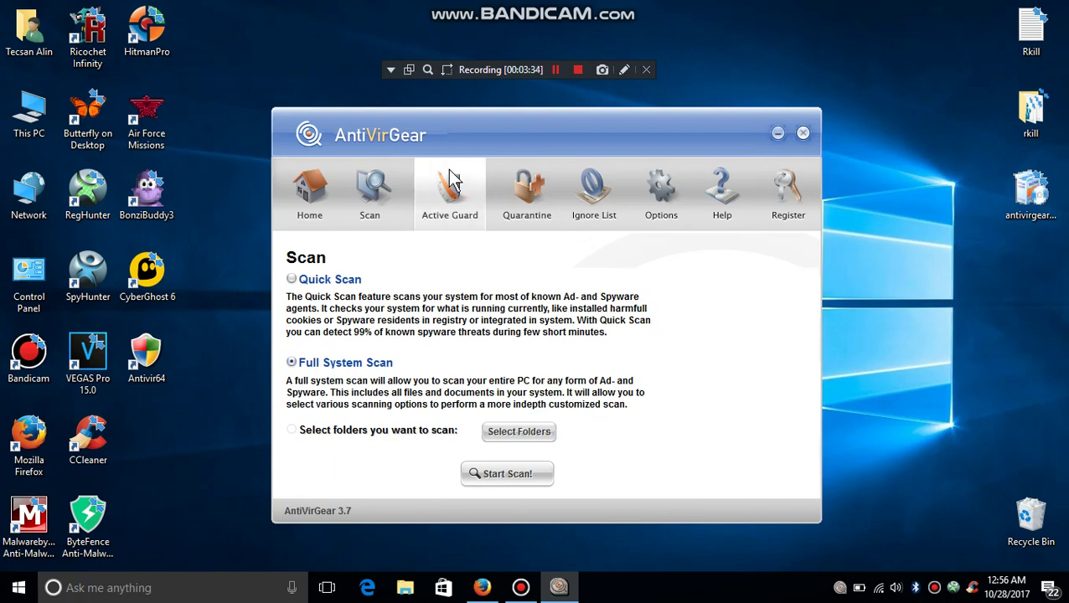
# - Check the Active Guard, Quarantine and registration pages of the remaining AntiVirGear window, and close it
pyautogui.click(453, 195)
pyautogui.click(531, 191)
pyautogui.click(761, 209)
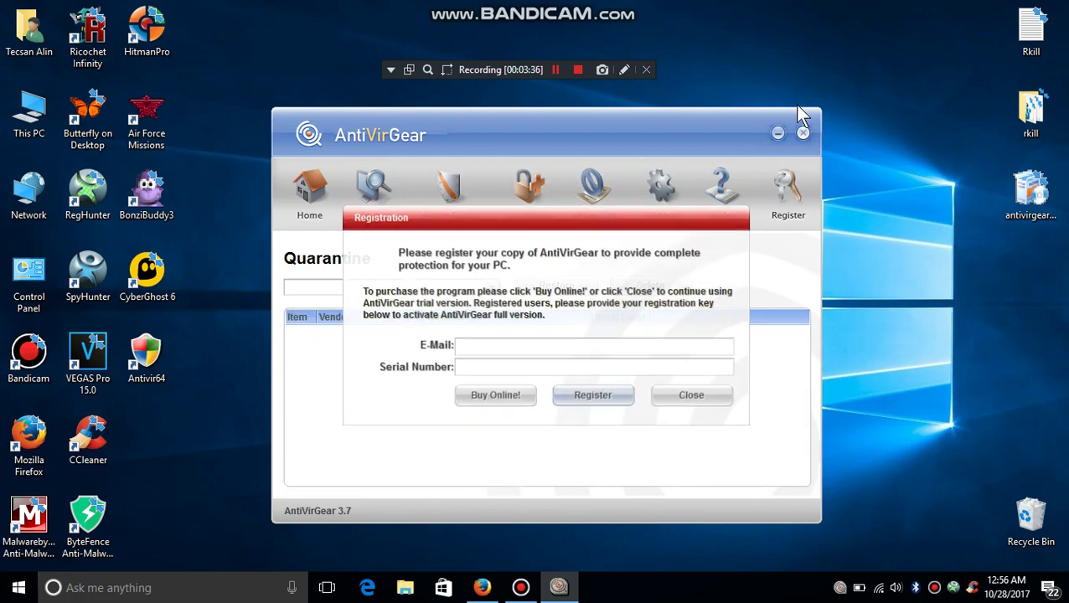
pyautogui.click(692, 395)
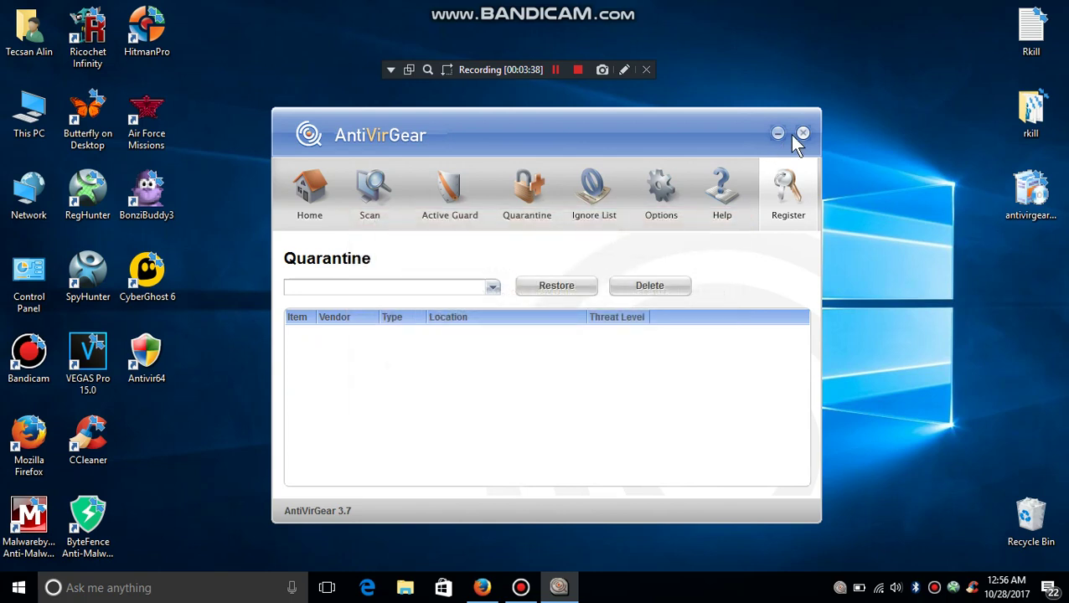
pyautogui.click(802, 132)
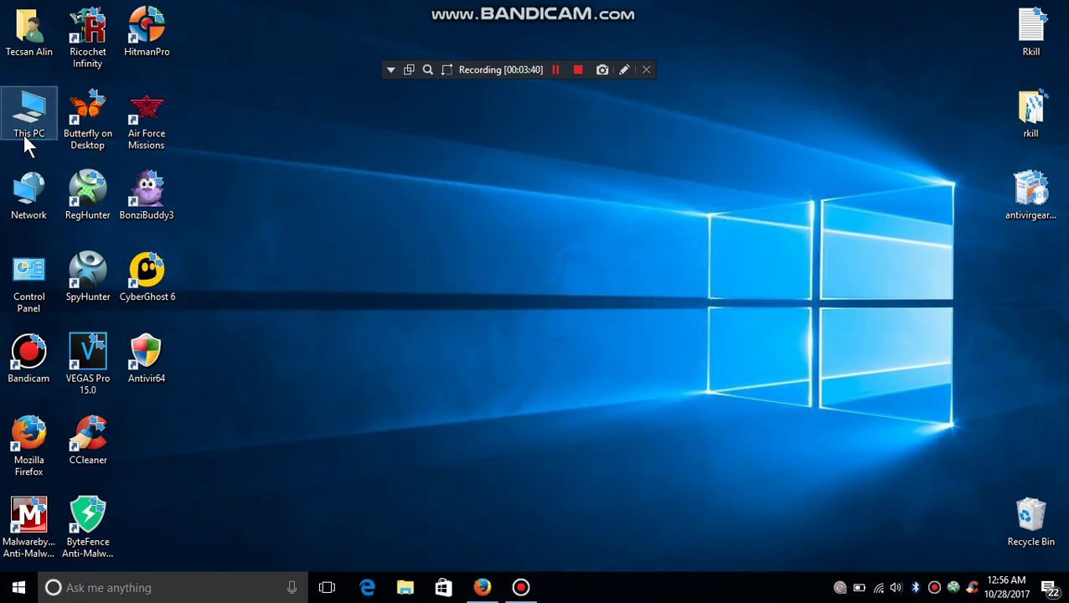
# - Open the AntiVirGear 3.7 installation folder in Program Files (x86) on drive C
pyautogui.doubleClick(25, 139)
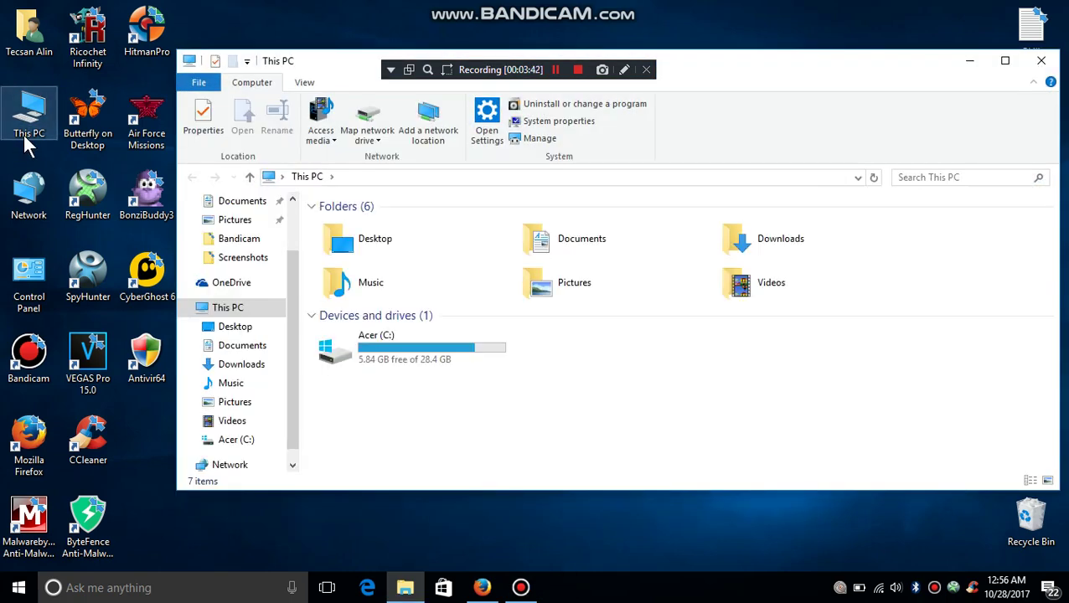
pyautogui.doubleClick(363, 344)
pyautogui.doubleClick(374, 290)
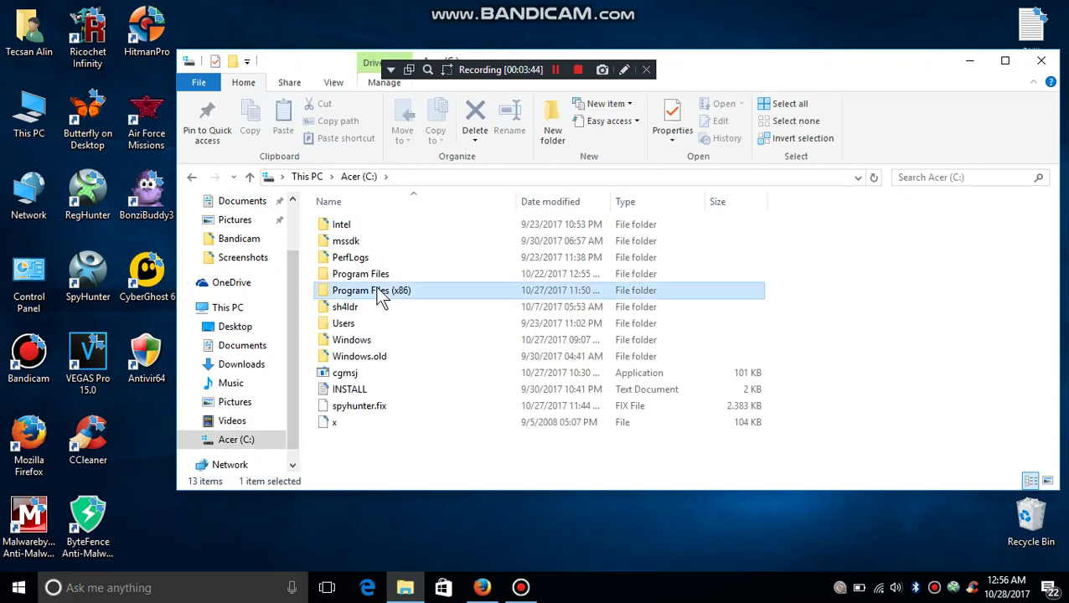
pyautogui.doubleClick(360, 259)
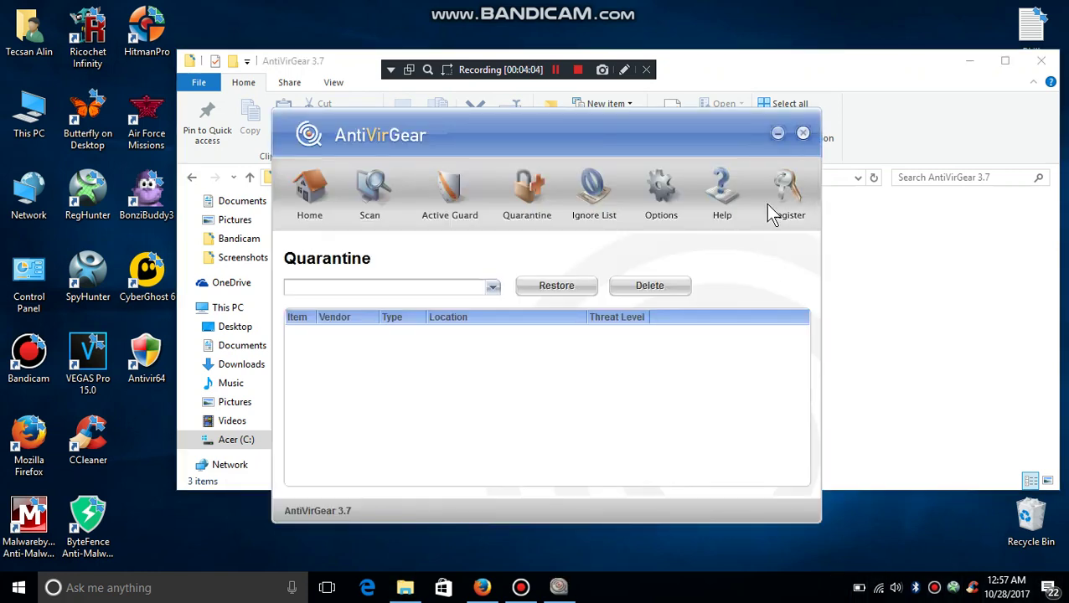
# - Check the registration and Home pages of the AntiVirGear window, and close it
pyautogui.click(772, 188)
pyautogui.click(712, 398)
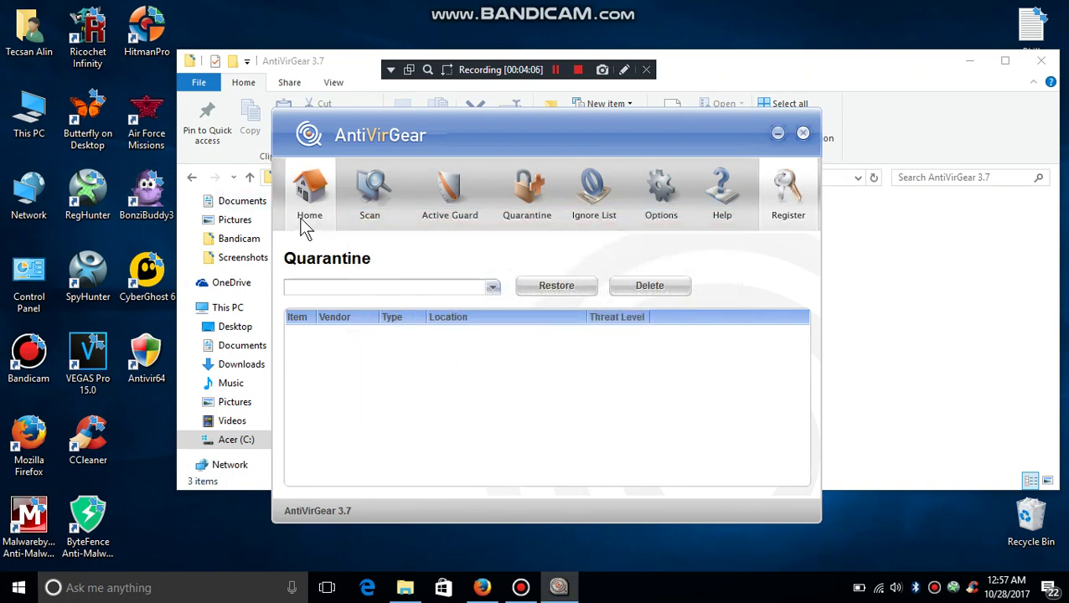
pyautogui.click(303, 225)
pyautogui.click(803, 134)
# - Try to exit AntiVirGear from the notification area, reopen its window from there and close it
pyautogui.rightClick(841, 587)
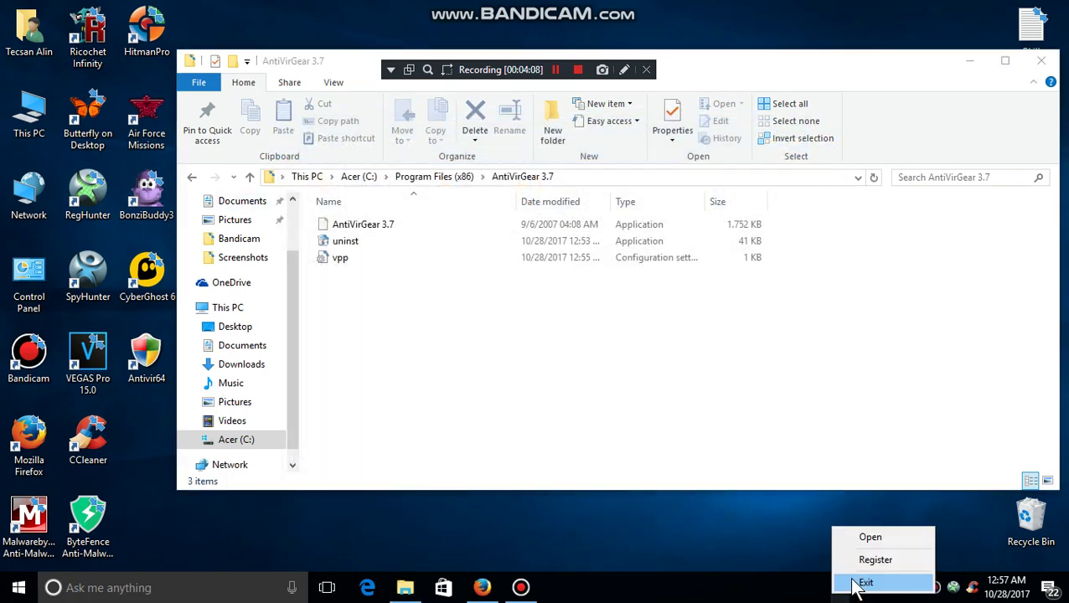
pyautogui.click(855, 582)
pyautogui.click(654, 332)
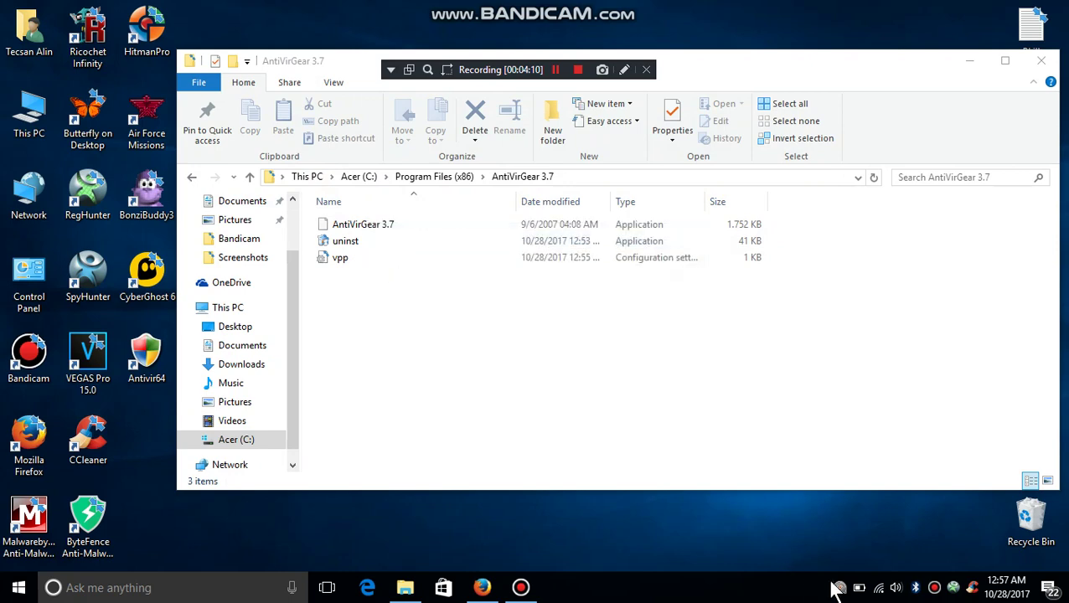
pyautogui.doubleClick(840, 587)
pyautogui.click(803, 134)
# - Run the uninst program in the AntiVirGear 3.7 folder in English, and close the AntiVirGear window after viewing its Options page
pyautogui.doubleClick(343, 241)
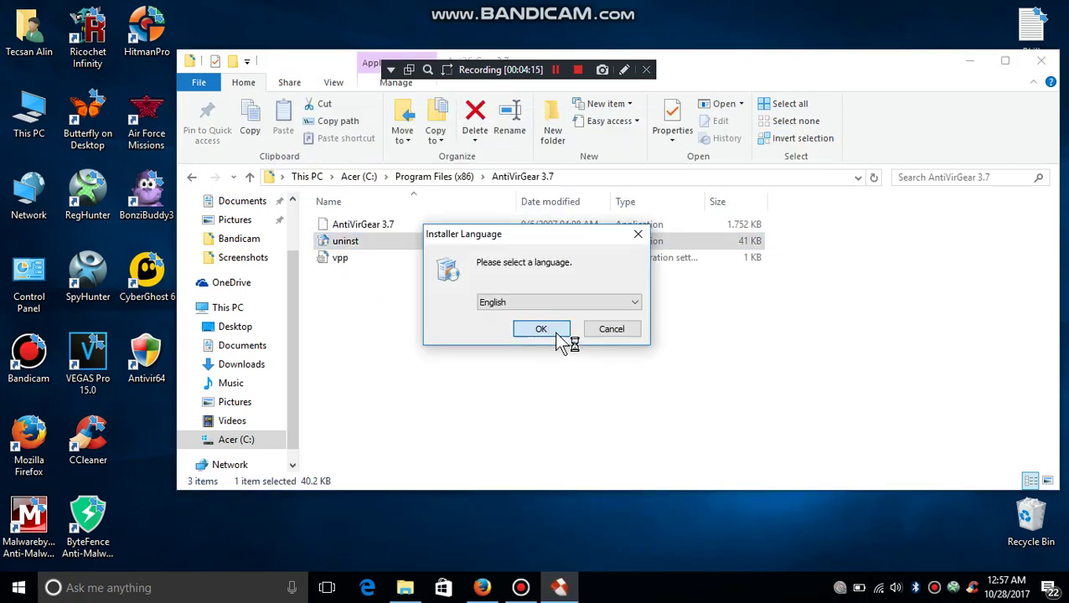
pyautogui.click(553, 331)
pyautogui.click(639, 421)
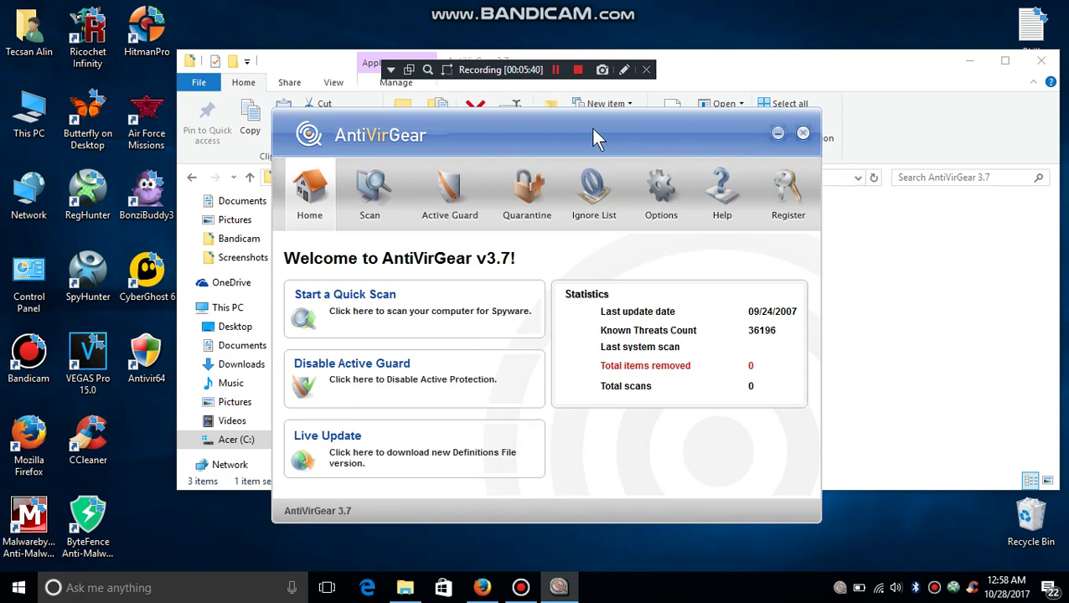
pyautogui.click(661, 191)
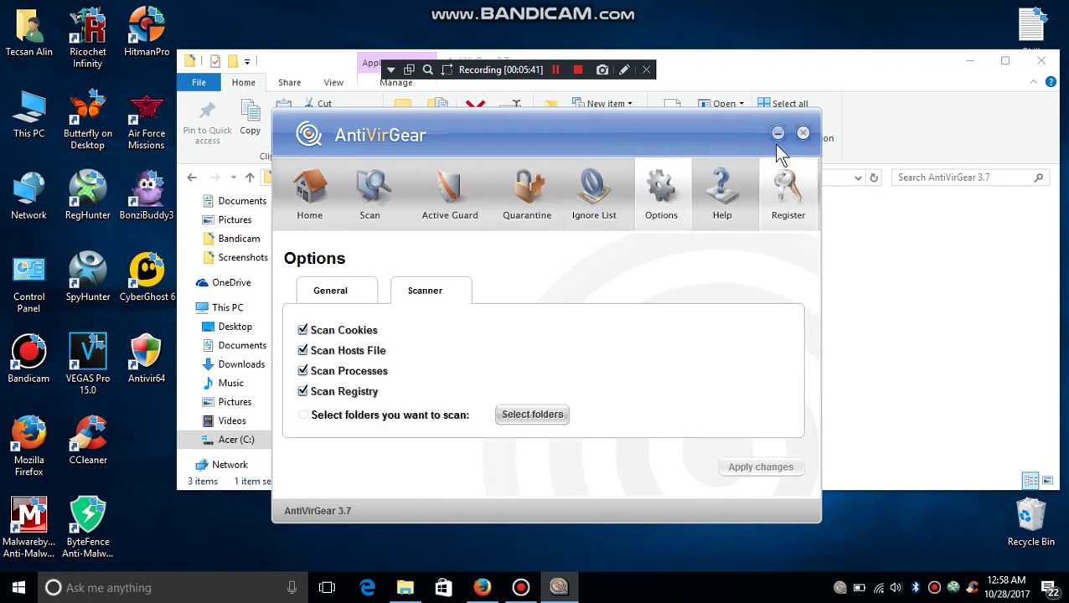
pyautogui.click(803, 135)
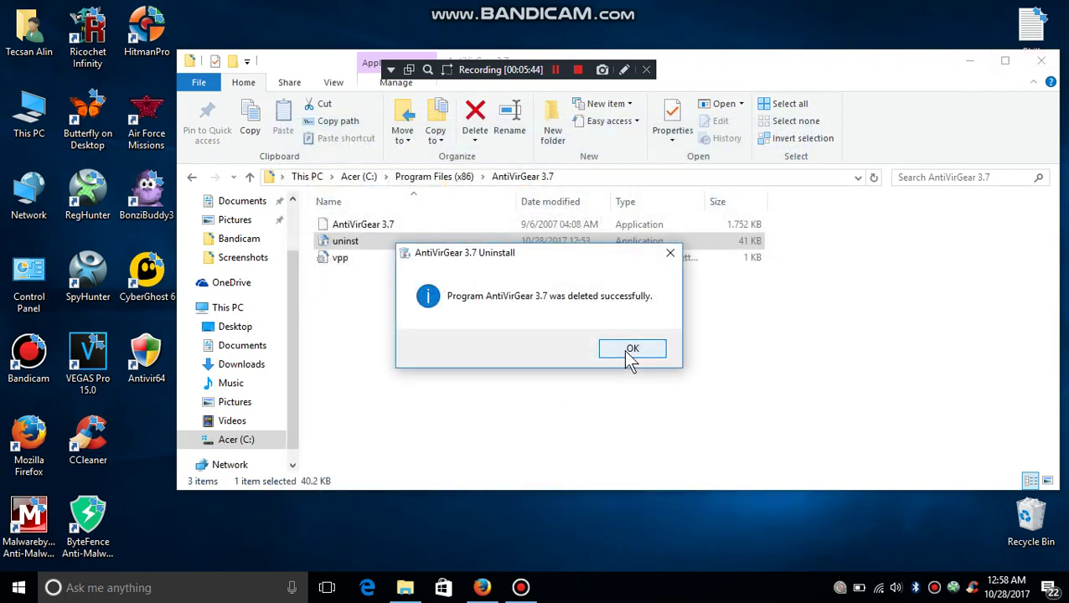